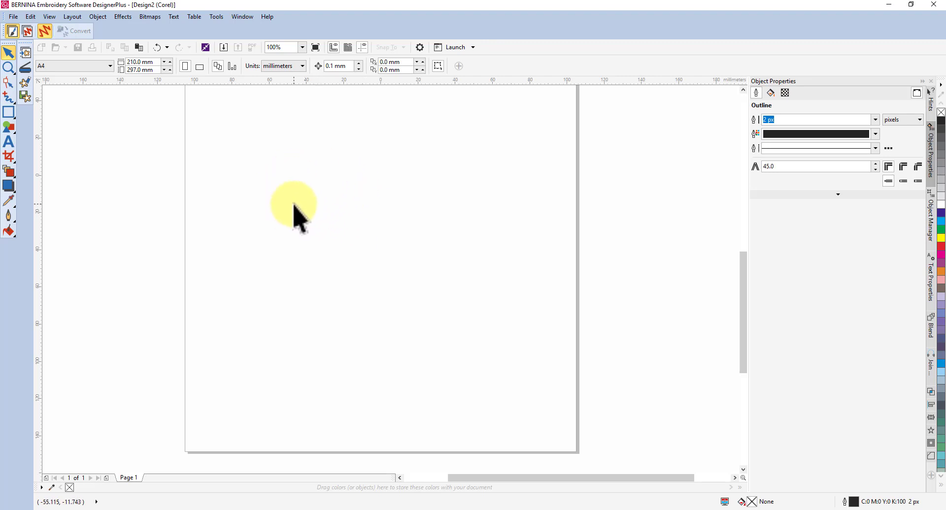
- Start artistic text on the A4 page and enter the word Noel
{"action": "left_click", "coordinate": [7, 142]}
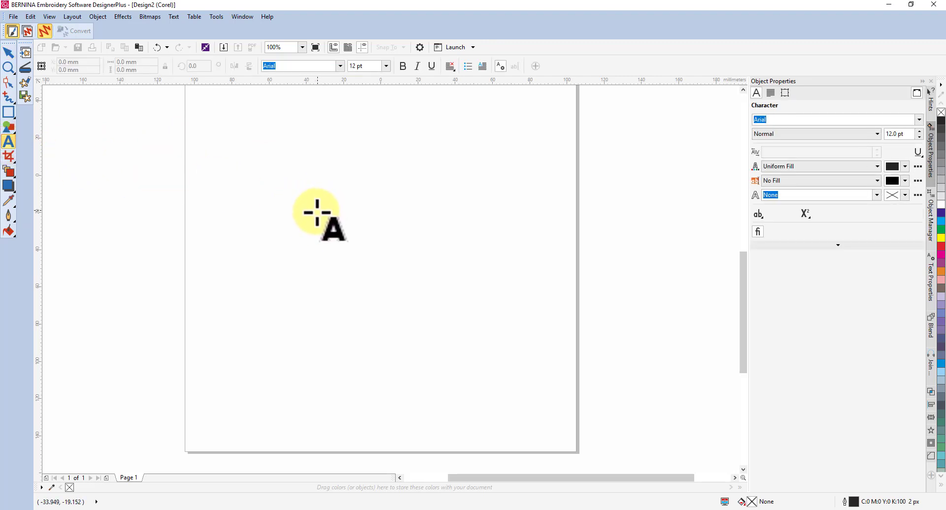
{"action": "left_click", "coordinate": [315, 211]}
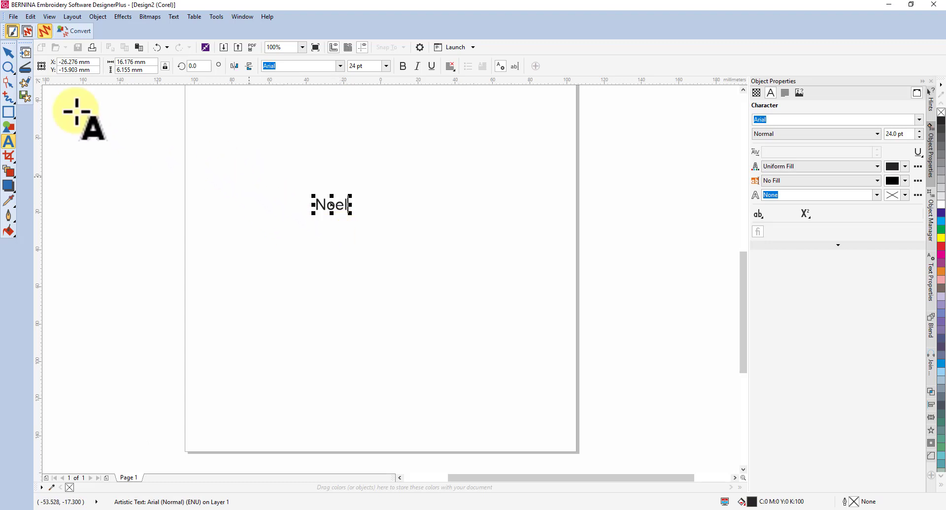
- Resize the Noel text to 150 mm wide with proportions locked
{"action": "left_click", "coordinate": [8, 52]}
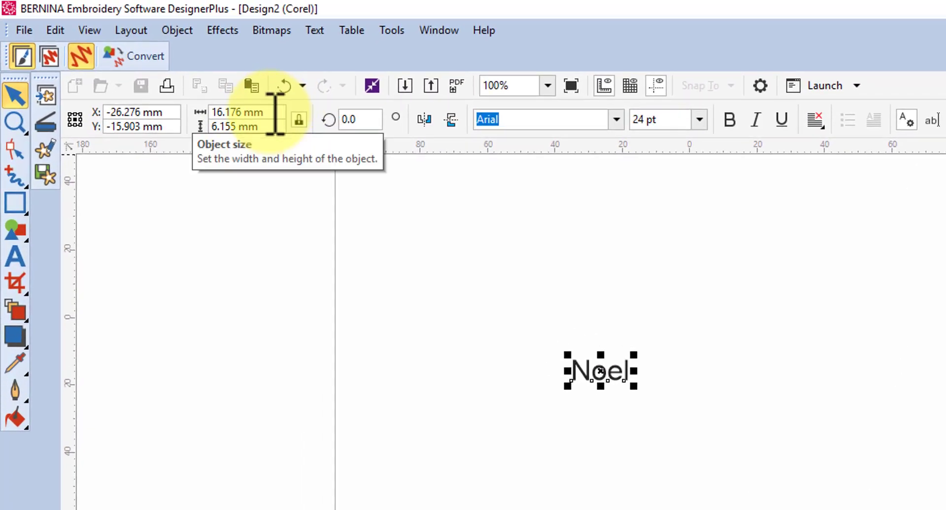
{"action": "left_click", "coordinate": [271, 112]}
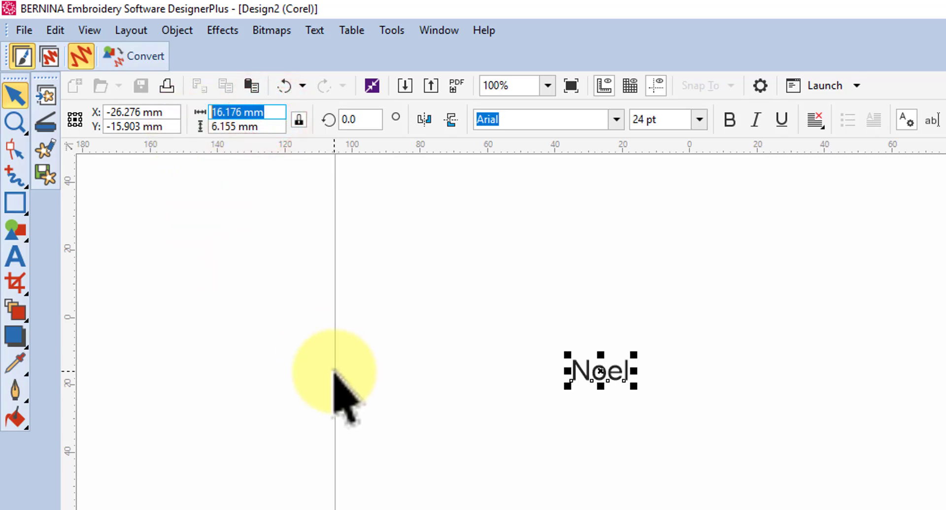
{"action": "type", "text": "150"}
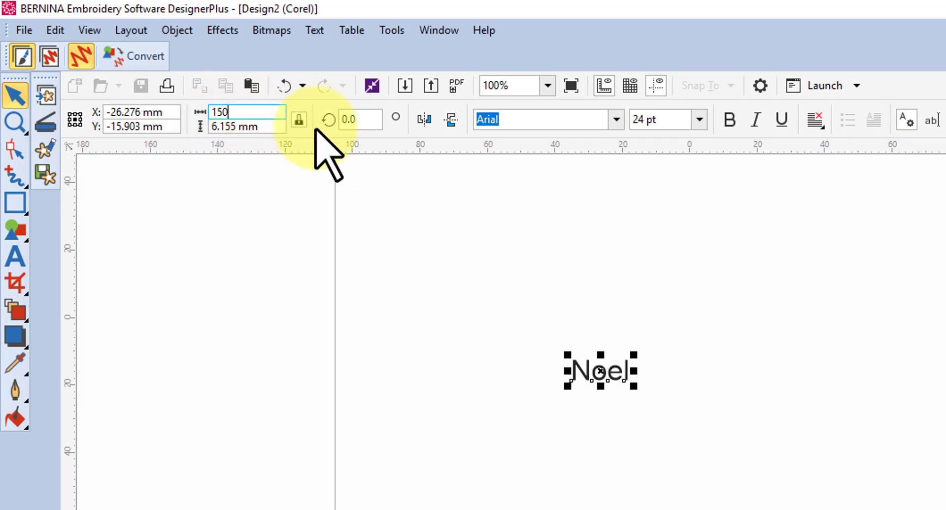
{"action": "left_click", "coordinate": [299, 120]}
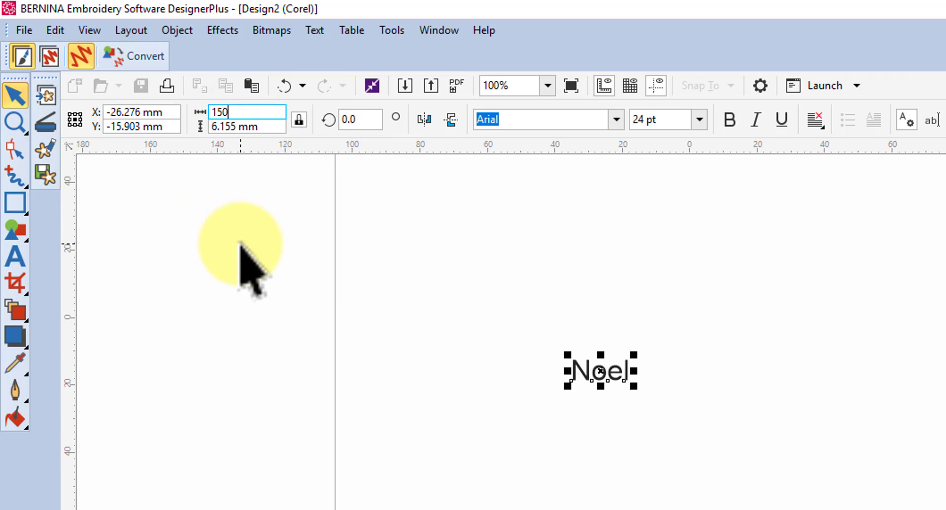
{"action": "key", "text": "Tab"}
{"action": "key", "text": "Return"}
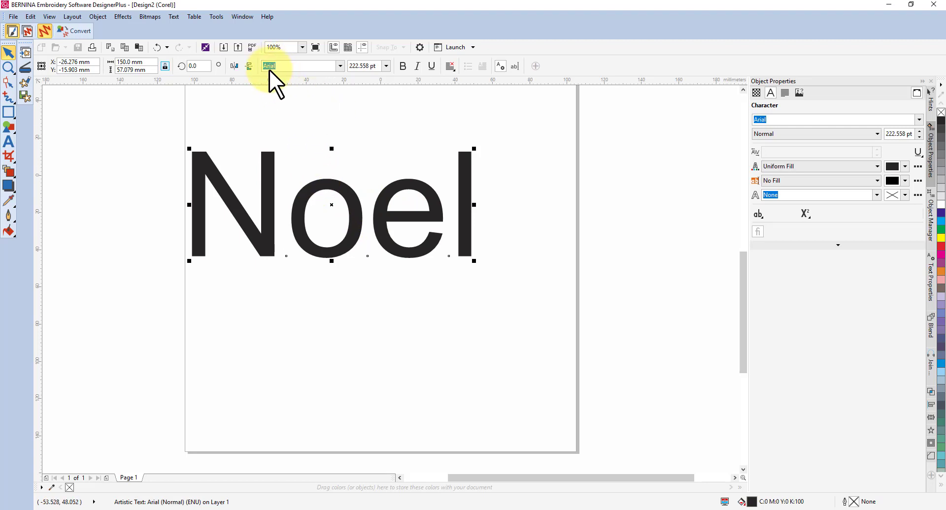
- Set the Noel font to Lucida Calligraphy, dismissing the Auto Save error along the way
{"action": "left_click", "coordinate": [340, 66]}
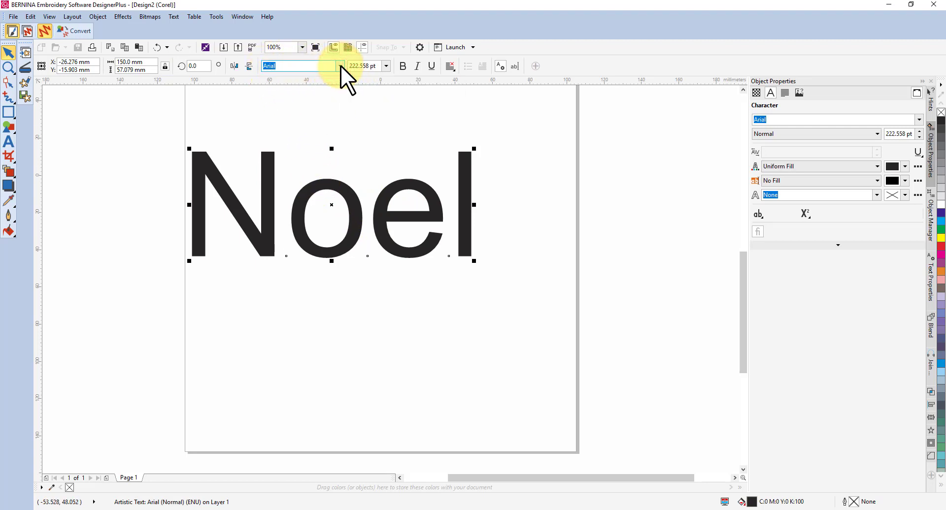
{"action": "left_click", "coordinate": [340, 66]}
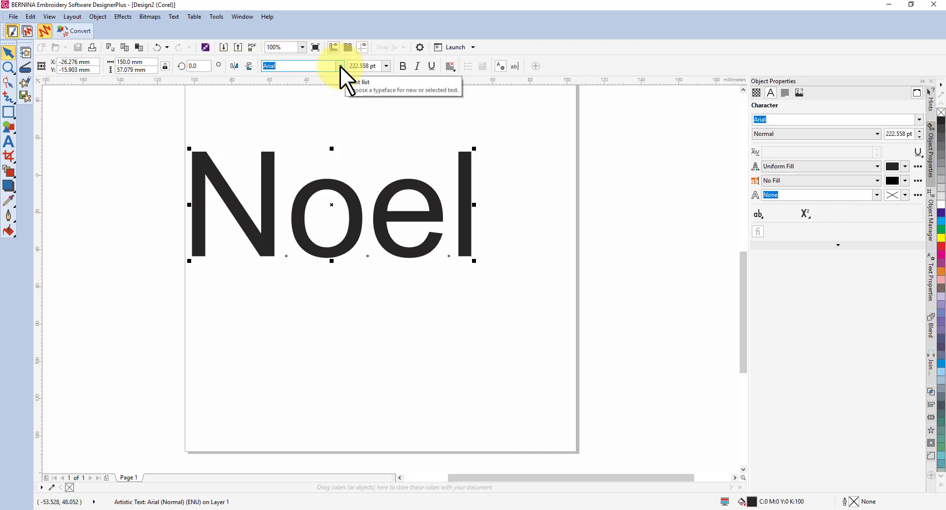
{"action": "left_click", "coordinate": [340, 66]}
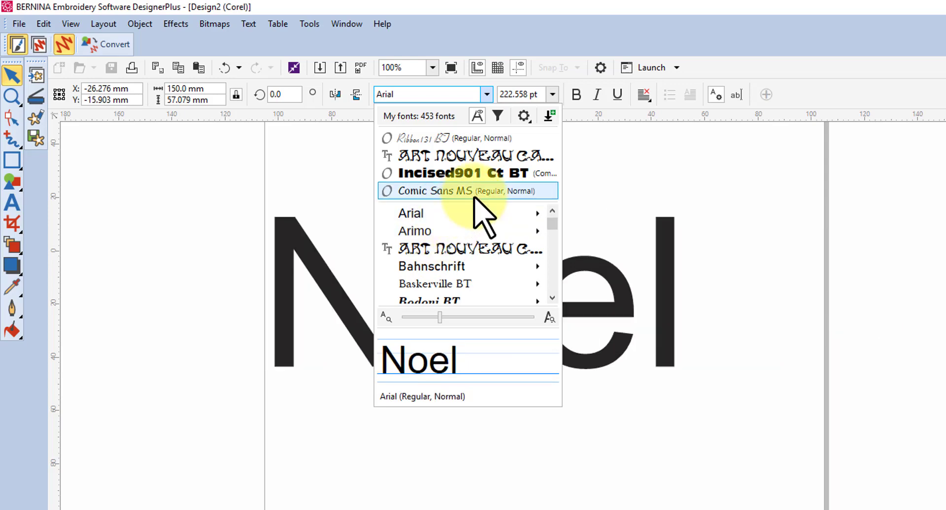
{"action": "left_click_drag", "start_coordinate": [552, 223], "coordinate": [553, 249]}
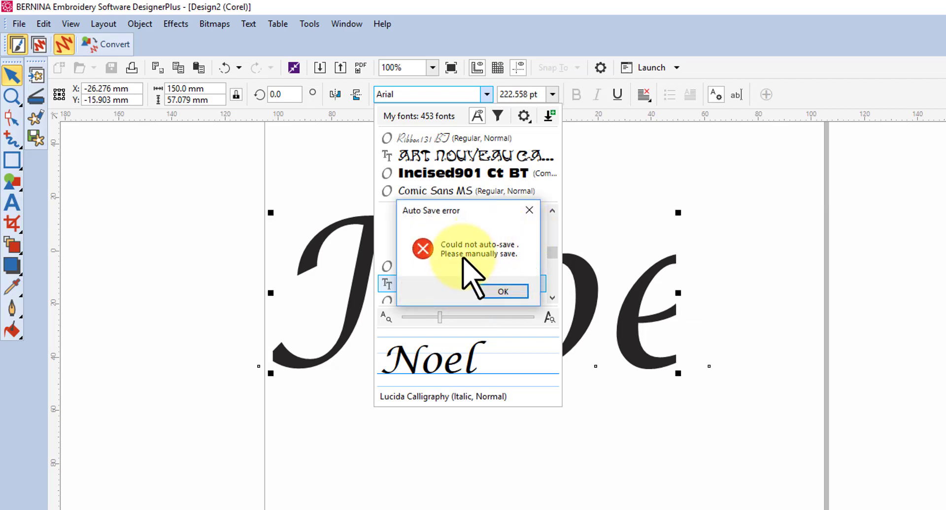
{"action": "left_click", "coordinate": [503, 292]}
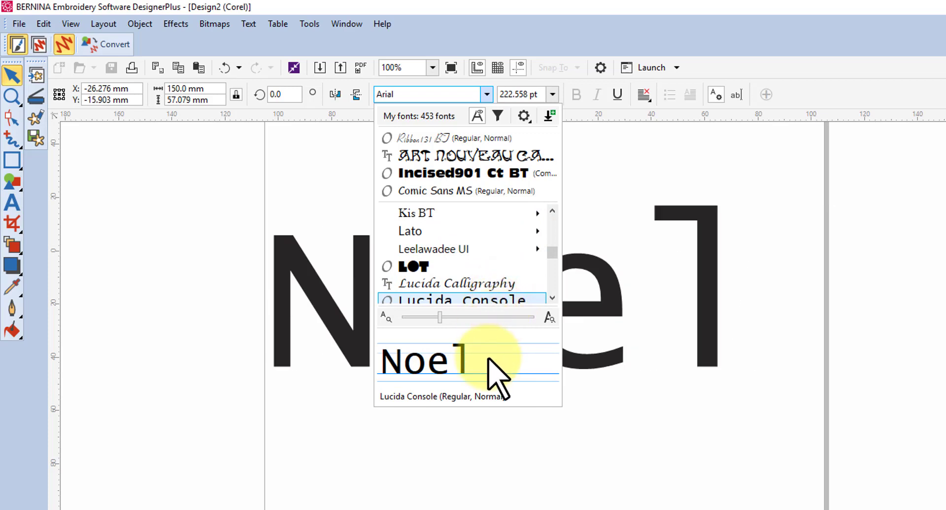
{"action": "left_click", "coordinate": [452, 285]}
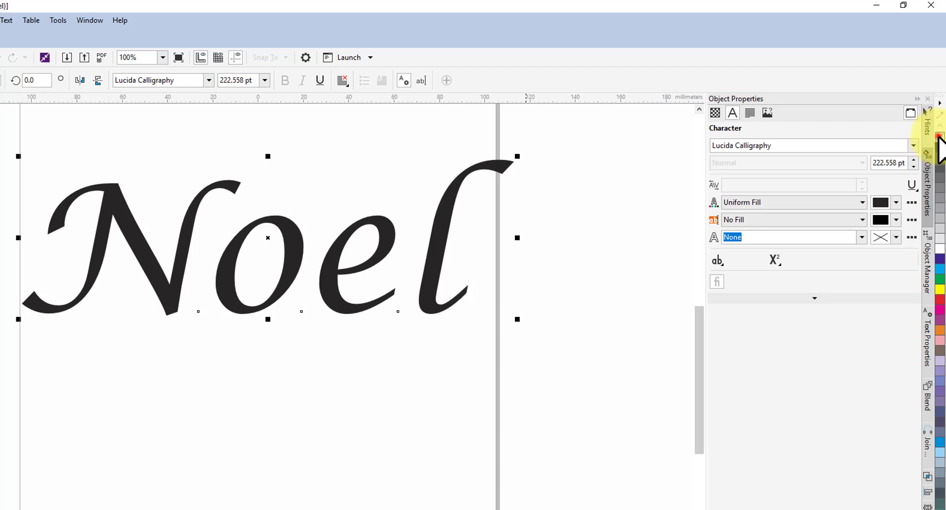
- Remove the Noel letters' fill and give them a black hairline outline
{"action": "left_click", "coordinate": [939, 137]}
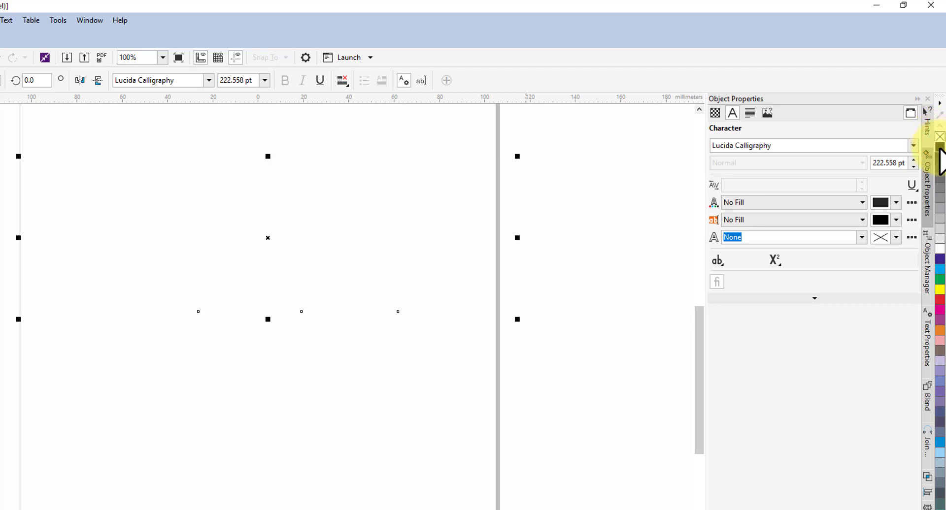
{"action": "right_click", "coordinate": [939, 148]}
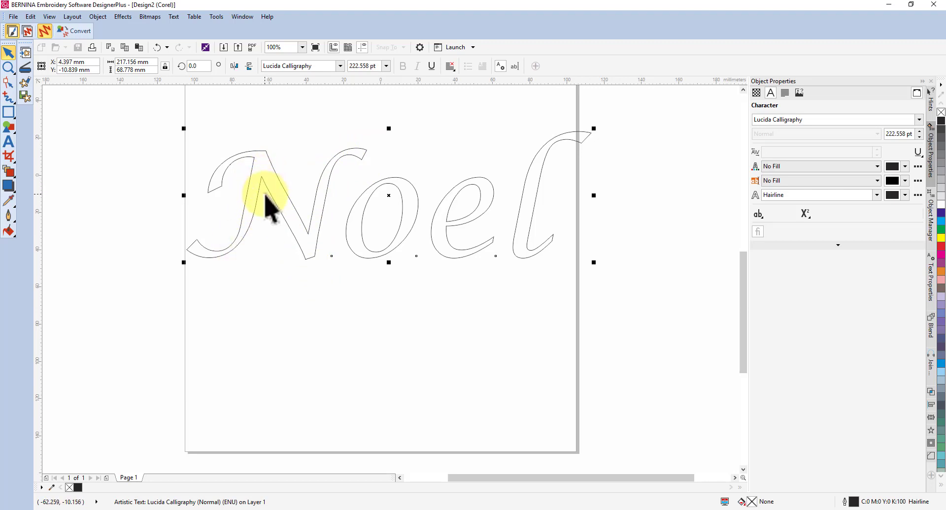
- Convert the Noel outline artwork into four stitched letter objects
{"action": "left_click", "coordinate": [78, 31]}
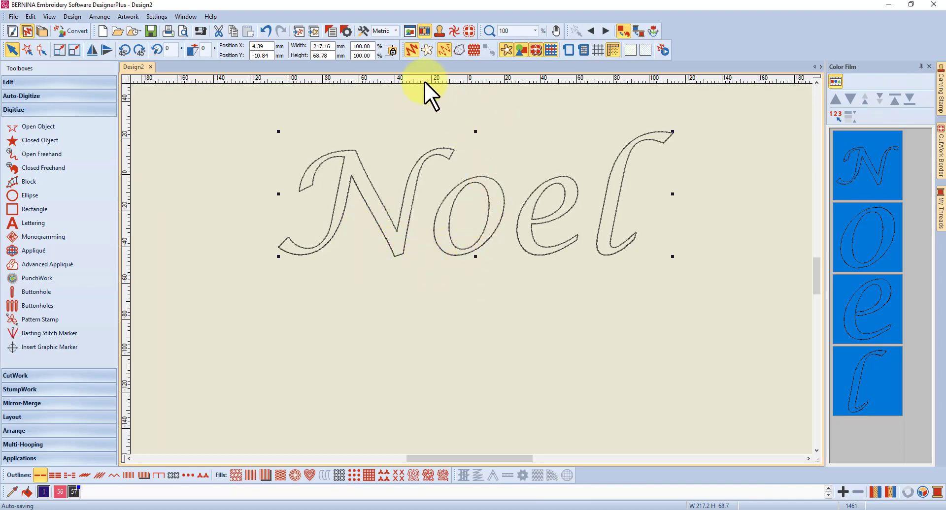
- Show the design as outlines with dashed travel lines and zoom in to inspect the jumps
{"action": "left_click", "coordinate": [410, 49]}
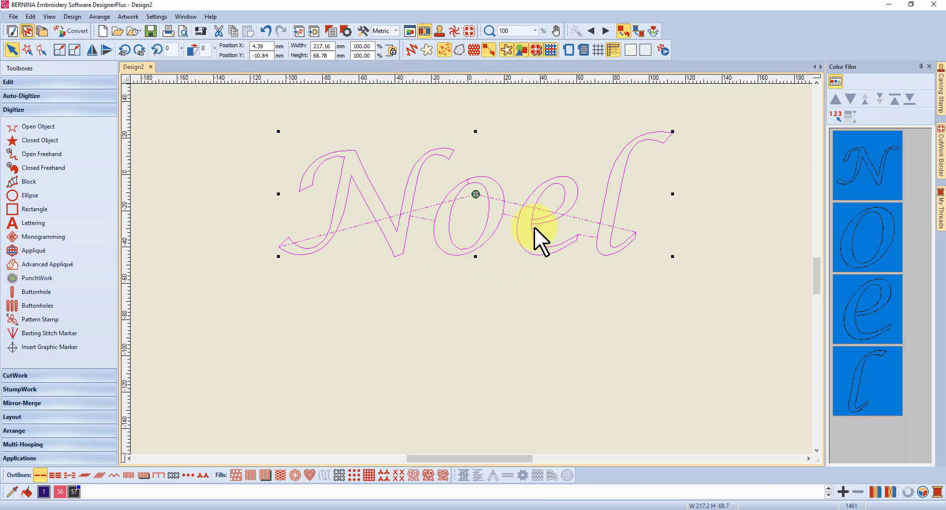
{"action": "scroll", "coordinate": [471, 269], "scroll_direction": "up", "scroll_amount": 8}
{"action": "scroll", "coordinate": [471, 269], "scroll_direction": "up", "scroll_amount": 3}
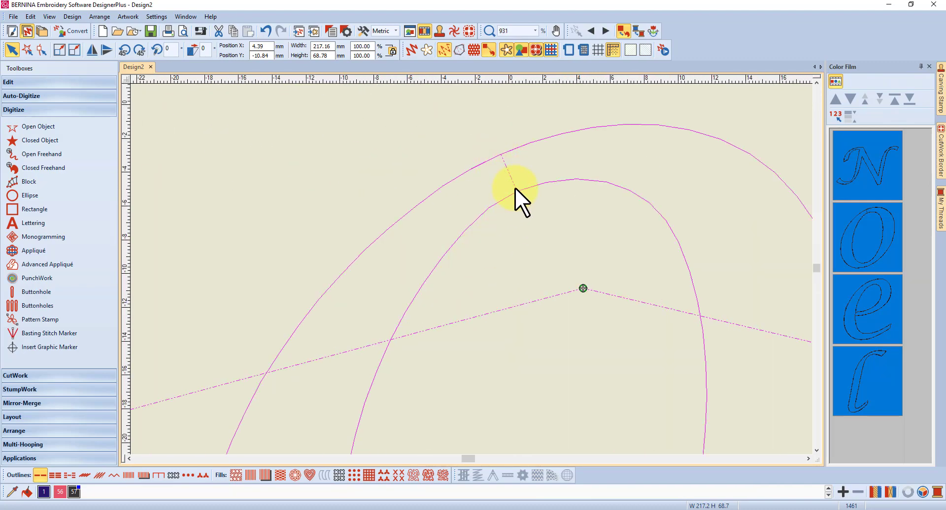
{"action": "scroll", "coordinate": [471, 270], "scroll_direction": "down", "scroll_amount": 6}
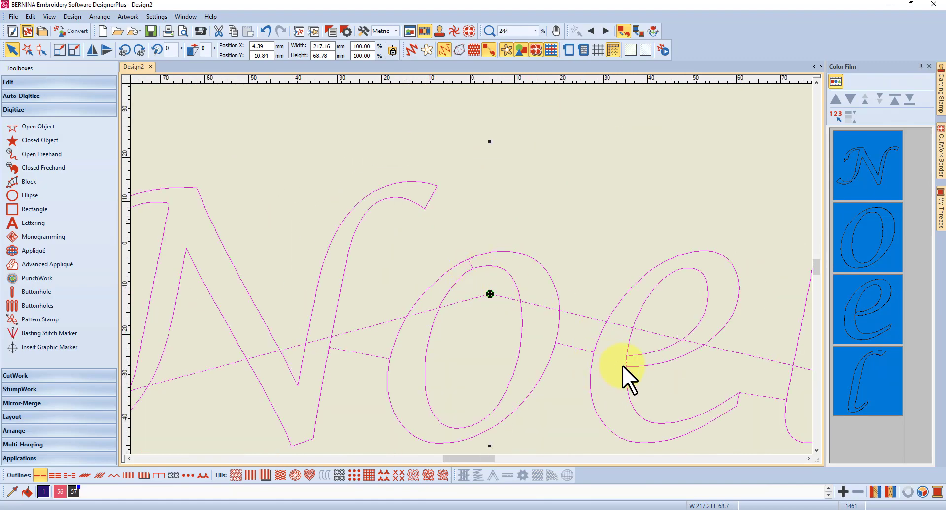
{"action": "scroll", "coordinate": [625, 368], "scroll_direction": "up", "scroll_amount": 4}
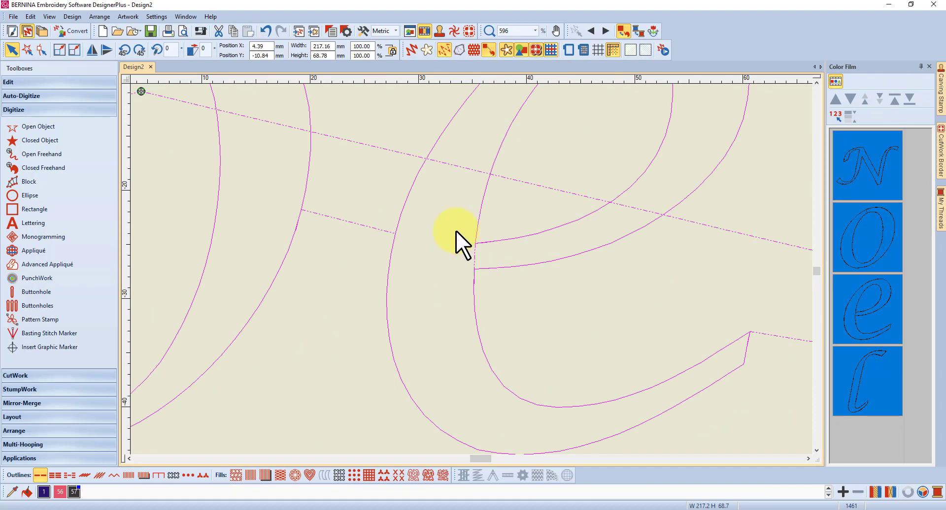
{"action": "scroll", "coordinate": [472, 269], "scroll_direction": "down", "scroll_amount": 7}
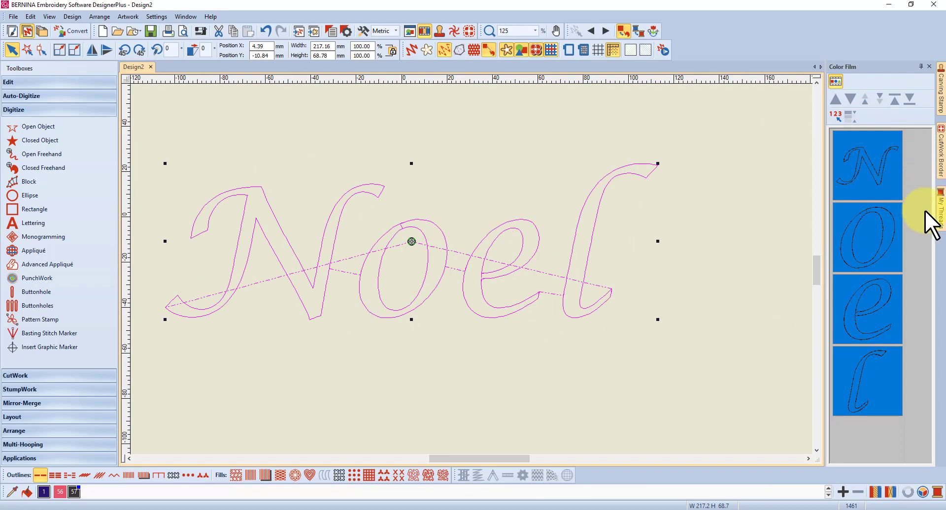
{"action": "left_click", "coordinate": [835, 81]}
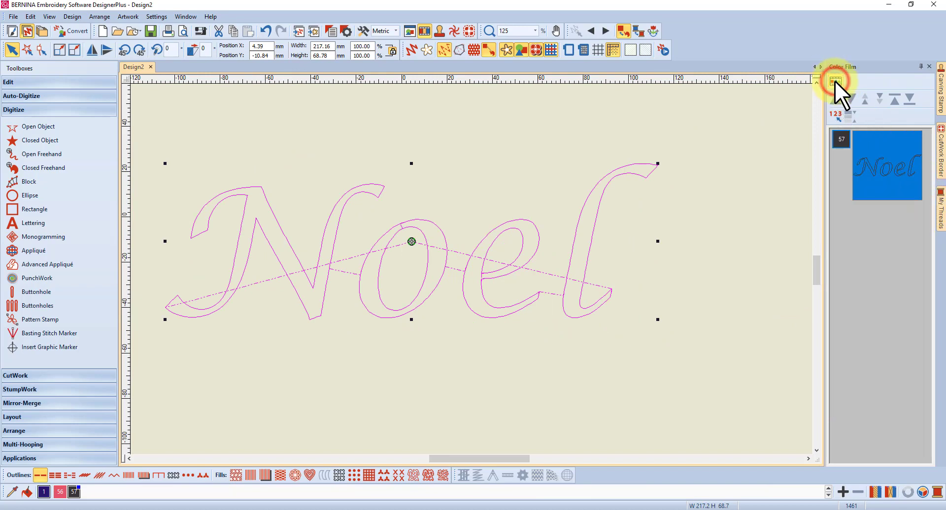
{"action": "left_click", "coordinate": [835, 81]}
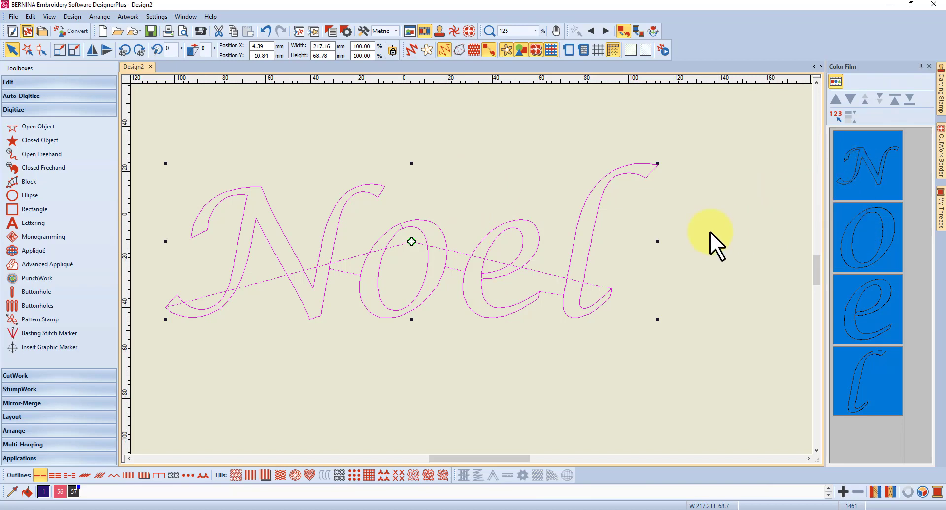
- Break the Noel lettering apart into separate N, o, e and l objects
{"action": "left_click", "coordinate": [7, 82]}
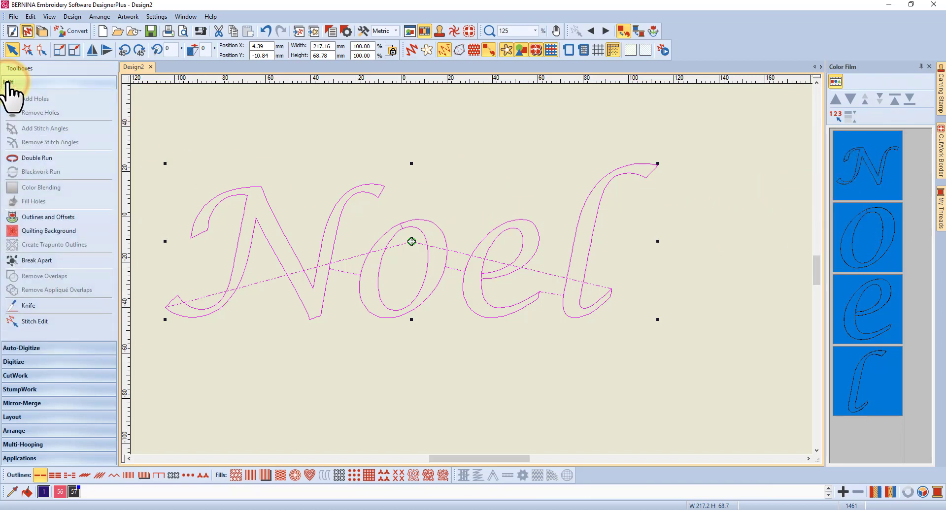
{"action": "left_click", "coordinate": [34, 261]}
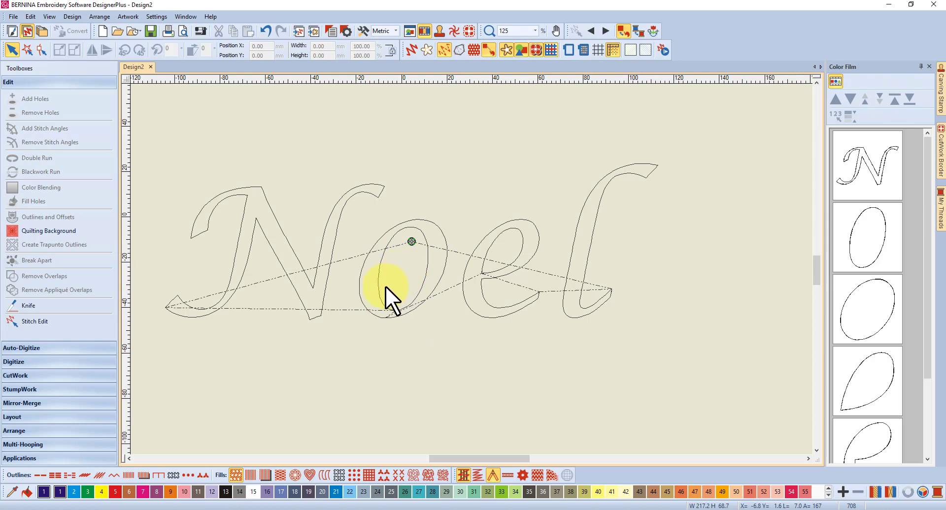
- Move the N's end point to the foot of its right stroke, nearest the o
{"action": "left_click", "coordinate": [847, 160]}
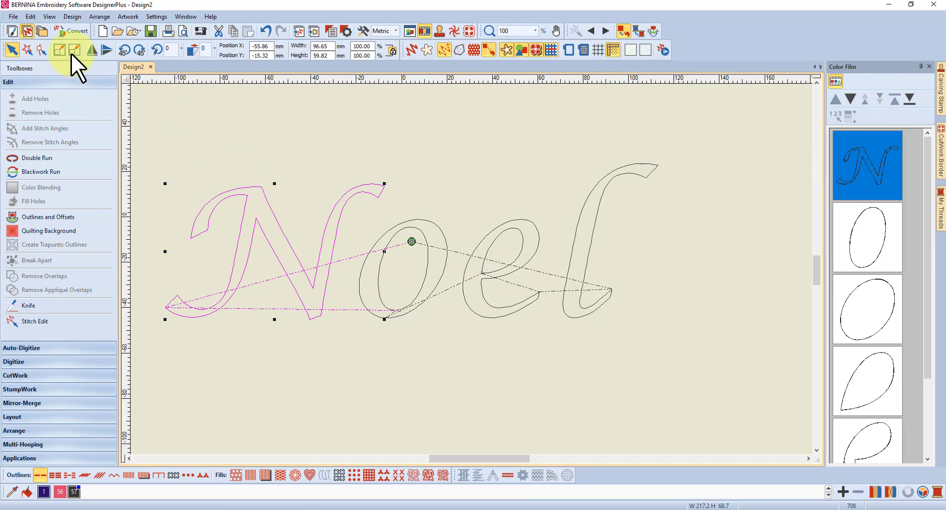
{"action": "left_click", "coordinate": [41, 48]}
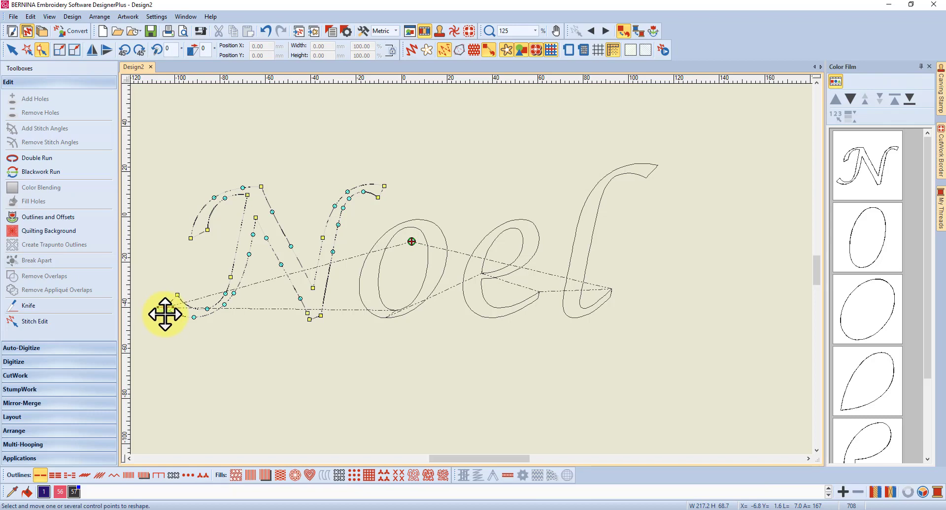
{"action": "left_click", "coordinate": [165, 313]}
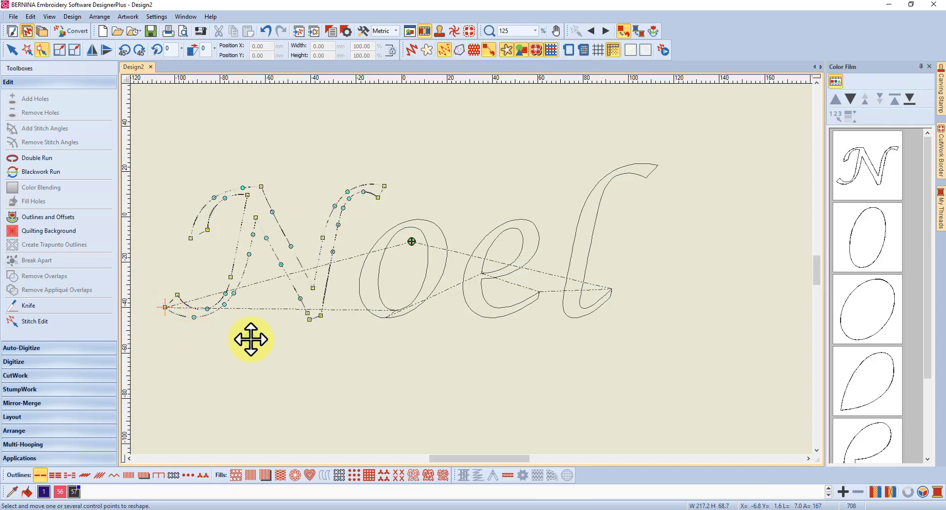
{"action": "left_click_drag", "start_coordinate": [321, 315], "coordinate": [315, 313]}
{"action": "left_click", "coordinate": [317, 321]}
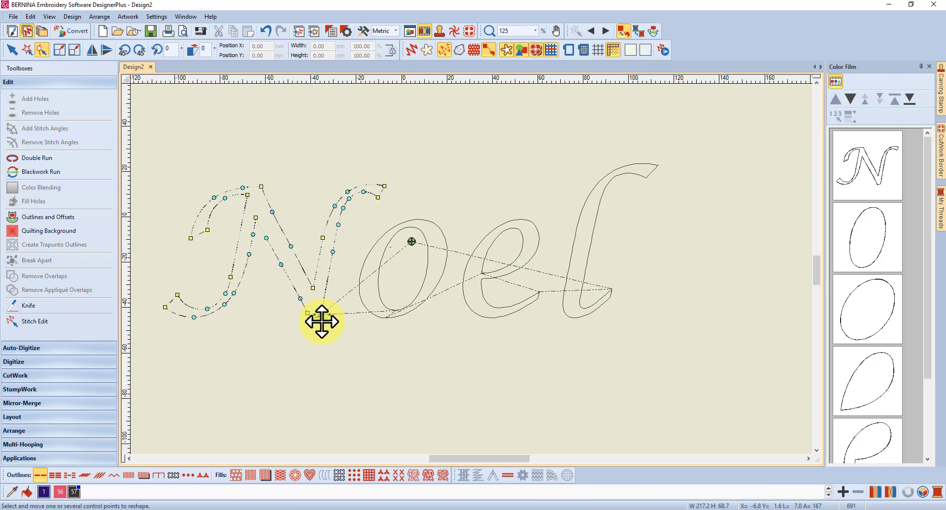
{"action": "left_click", "coordinate": [321, 318]}
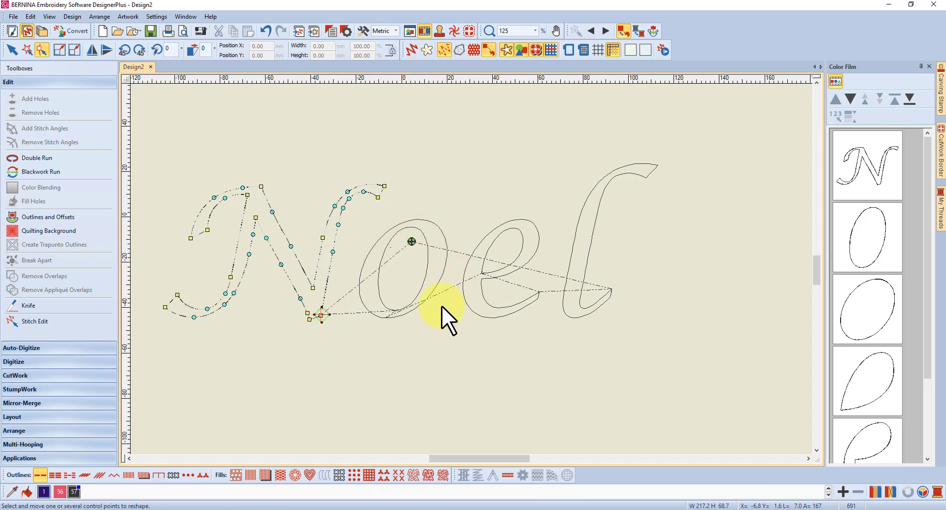
- Move the o up to stitch after the N and check its start point at the bottom
{"action": "left_click", "coordinate": [859, 315]}
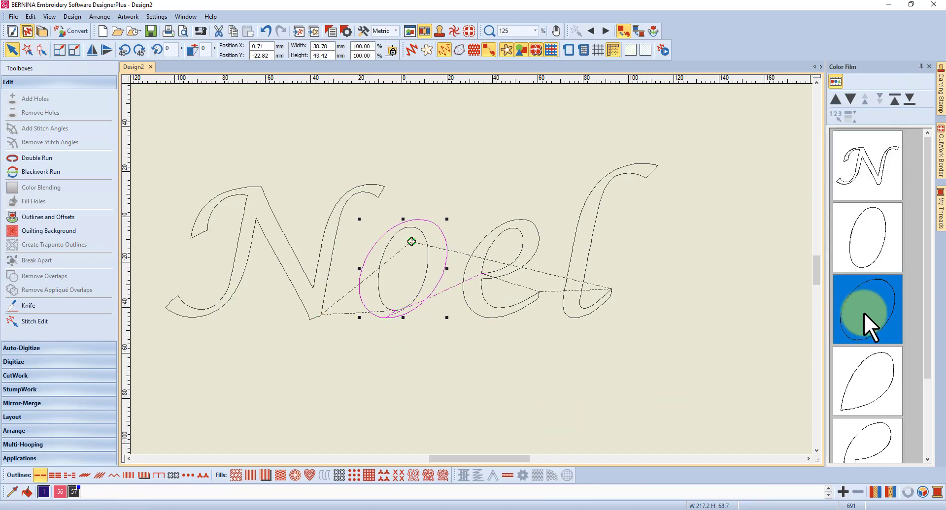
{"action": "left_click", "coordinate": [835, 99]}
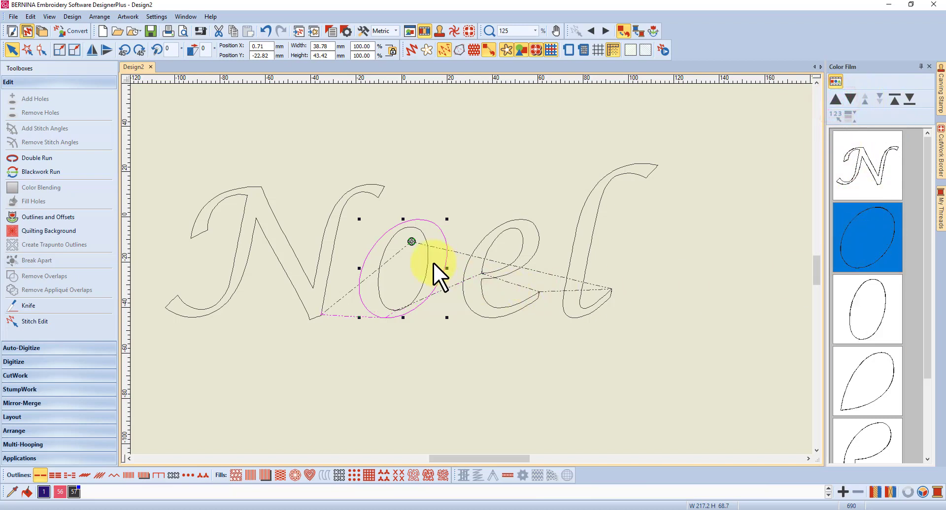
{"action": "left_click", "coordinate": [38, 48]}
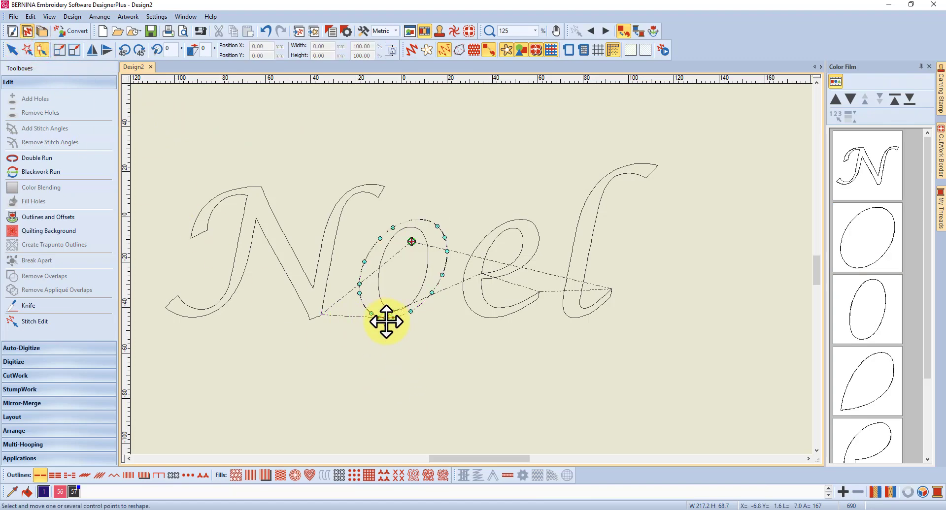
{"action": "scroll", "coordinate": [384, 325], "scroll_direction": "up", "scroll_amount": 1}
{"action": "scroll", "coordinate": [471, 269], "scroll_direction": "up", "scroll_amount": 7}
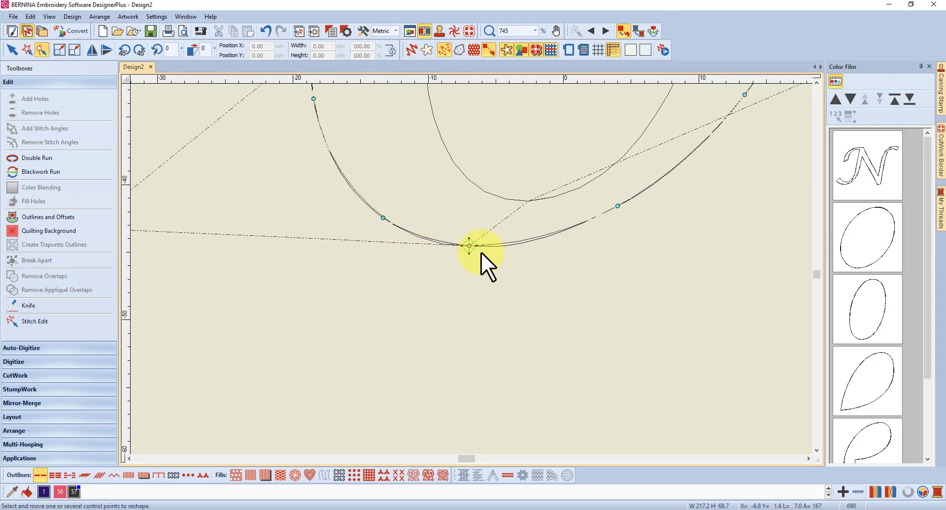
{"action": "scroll", "coordinate": [471, 270], "scroll_direction": "down", "scroll_amount": 8}
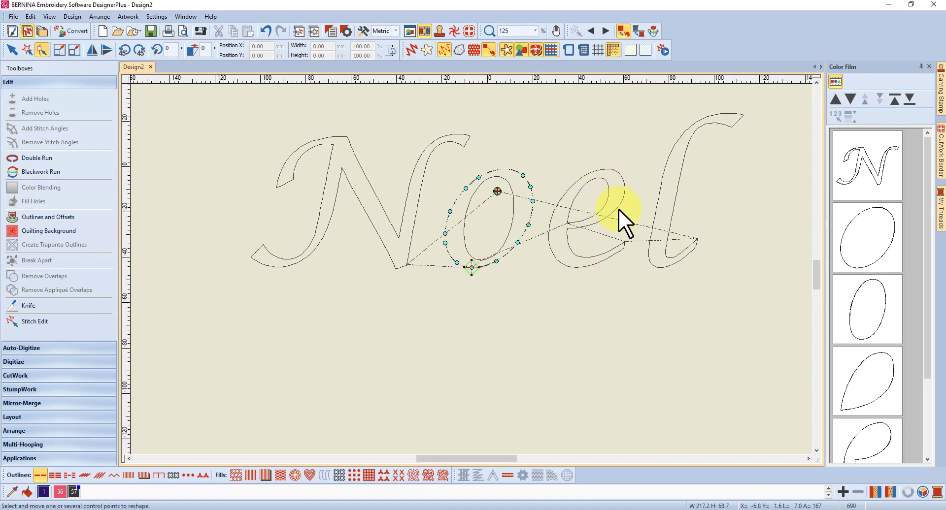
- Move the e two places earlier so it stitches right after the o
{"action": "left_click_drag", "start_coordinate": [928, 220], "coordinate": [938, 280]}
{"action": "left_click", "coordinate": [873, 377]}
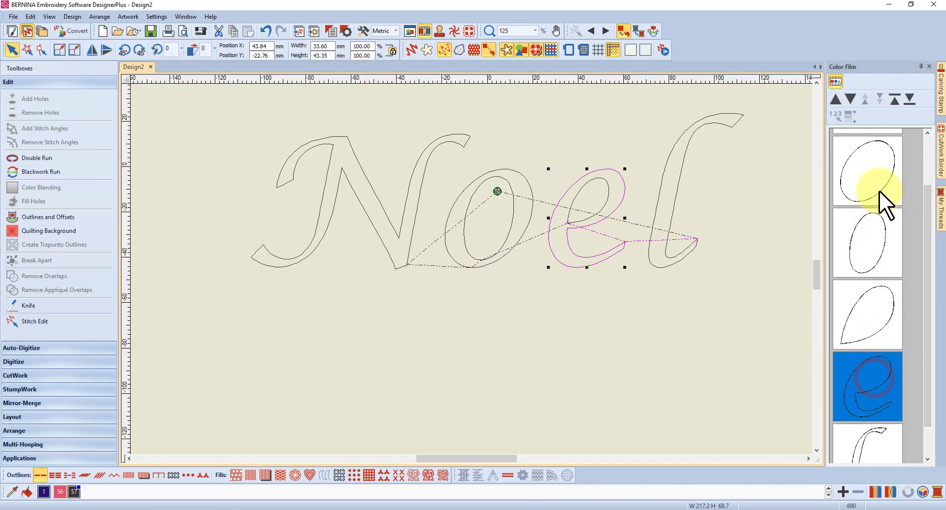
{"action": "double_click", "coordinate": [833, 101]}
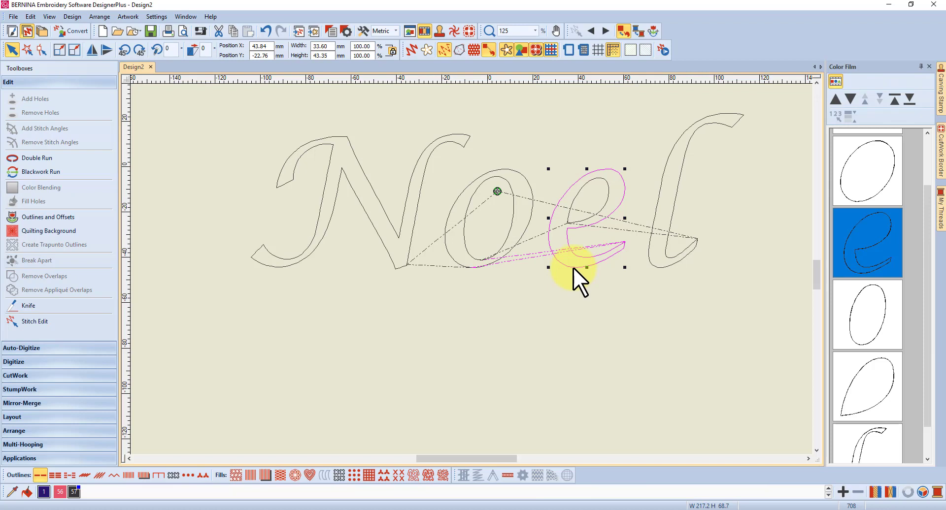
- Drag the e's start point from its tail to the bottom of the letter
{"action": "left_click", "coordinate": [41, 50]}
{"action": "left_click", "coordinate": [631, 241]}
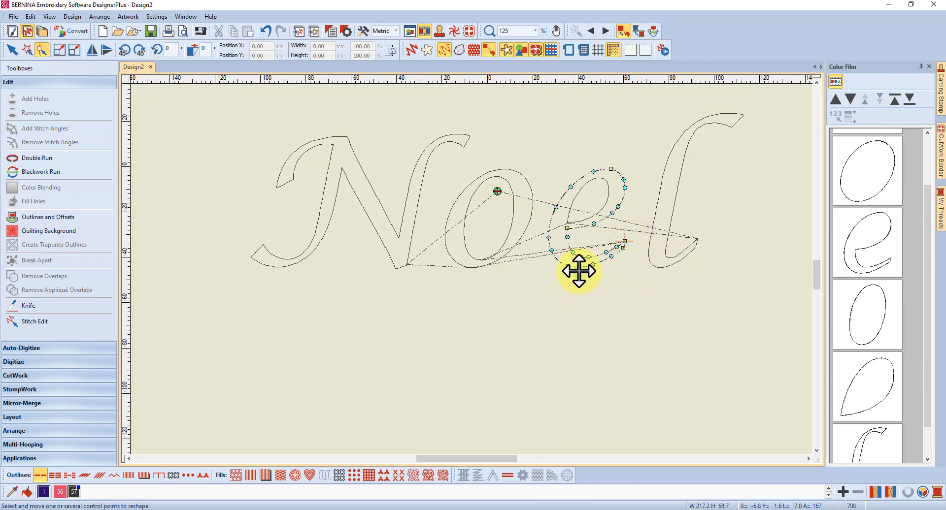
{"action": "left_click_drag", "start_coordinate": [578, 268], "coordinate": [584, 269]}
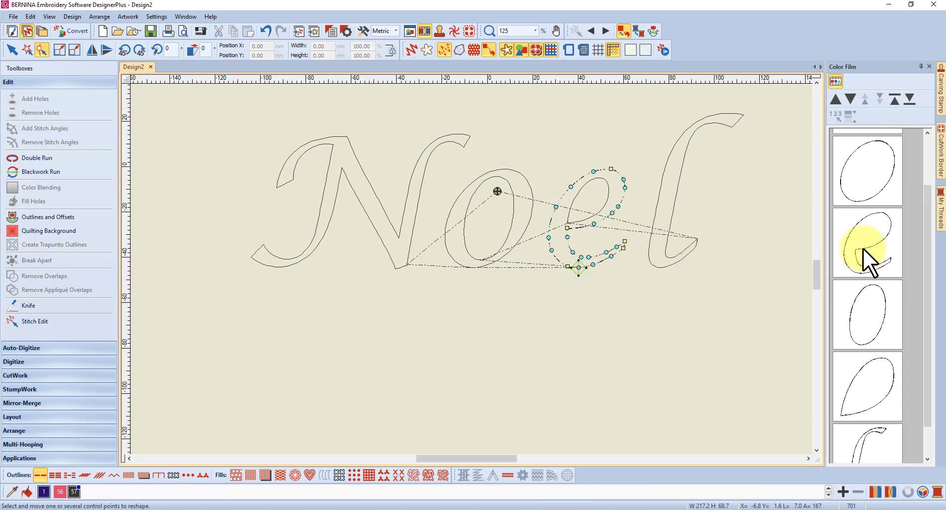
{"action": "scroll", "coordinate": [921, 220], "scroll_direction": "down", "scroll_amount": 2}
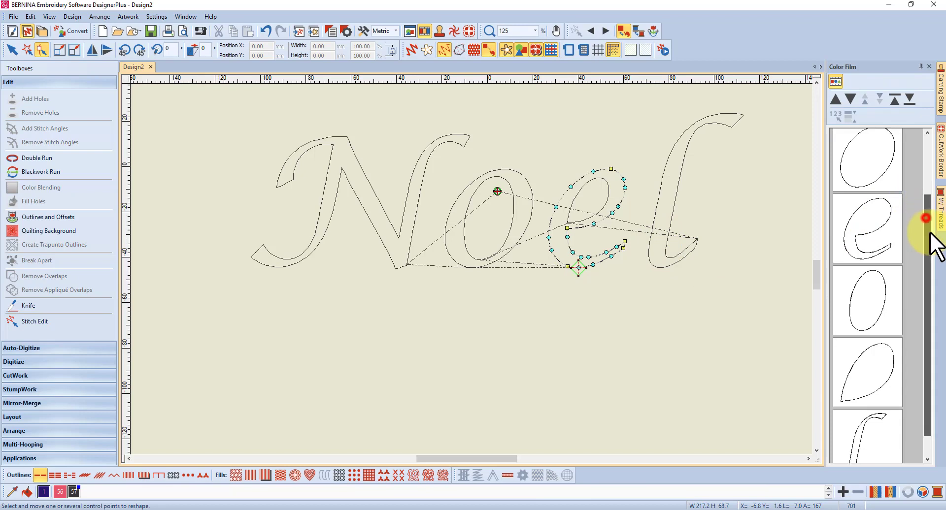
- Move the l two places earlier in the stitch order so it follows the e
{"action": "left_click", "coordinate": [876, 415]}
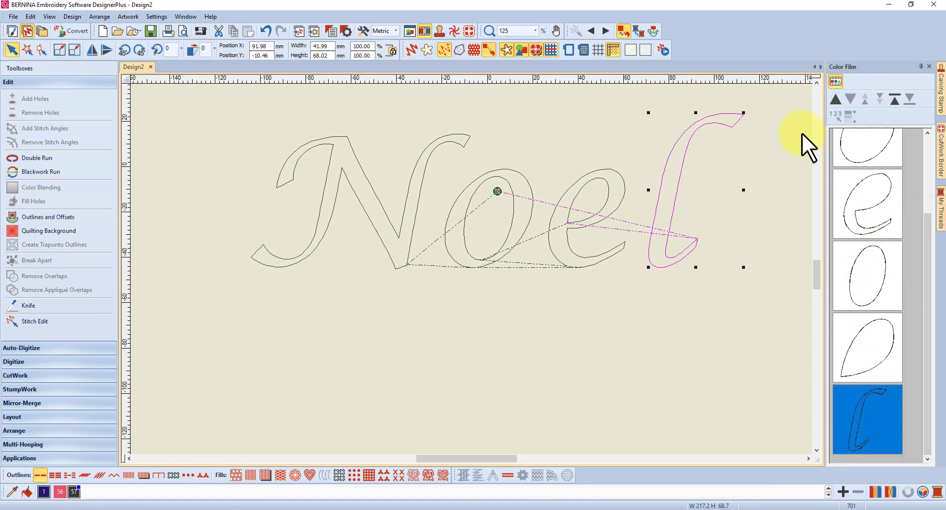
{"action": "left_click", "coordinate": [834, 99]}
{"action": "left_click", "coordinate": [834, 99]}
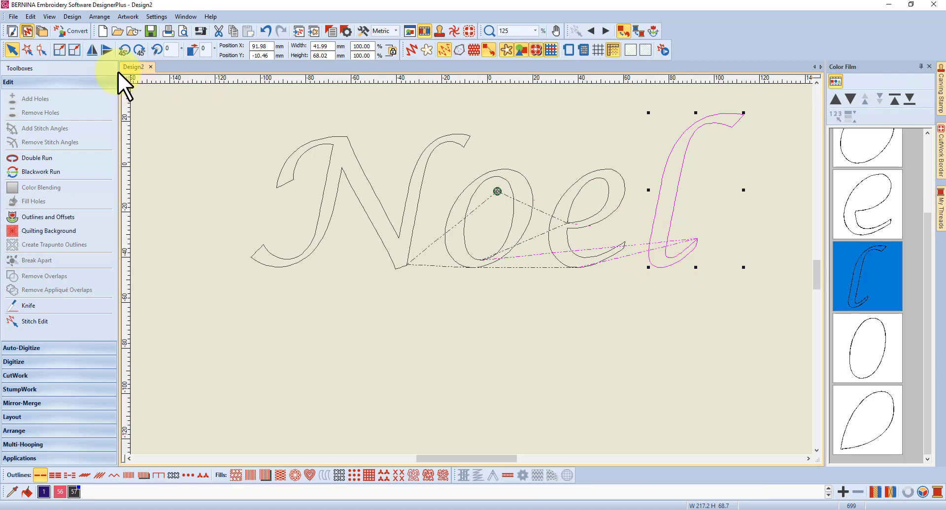
- Reshape the l to put its end point at the letter's lower tip
{"action": "left_click", "coordinate": [40, 50]}
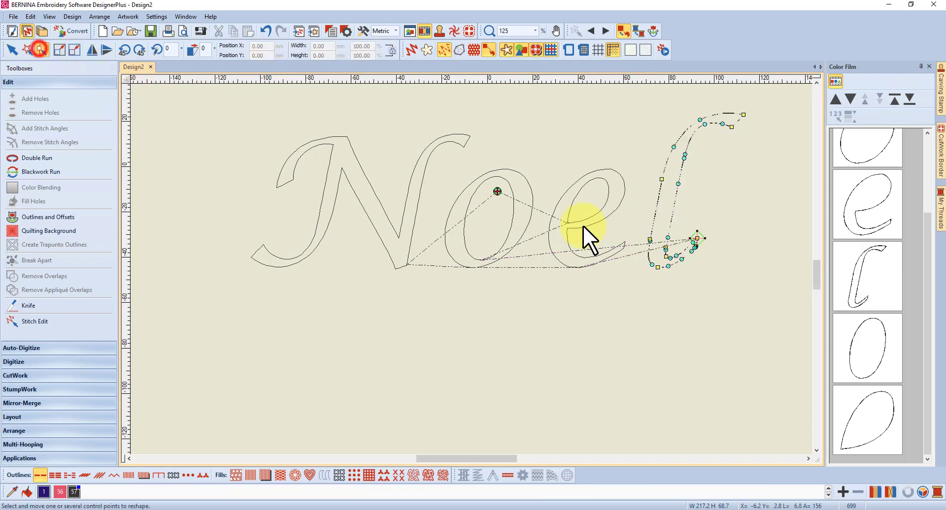
{"action": "left_click", "coordinate": [699, 239]}
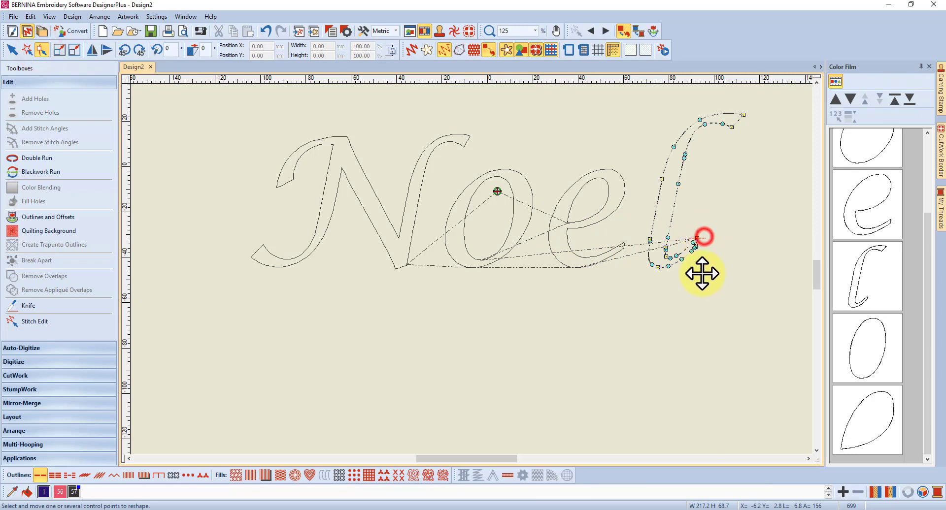
{"action": "left_click", "coordinate": [652, 265]}
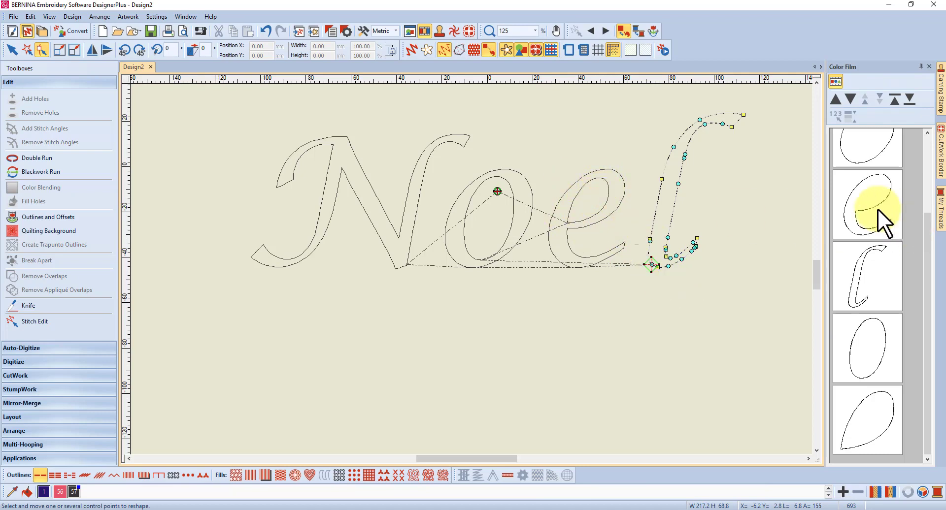
- Move the e's inner counter one place earlier, and shift the inner O's bottom start point up-right
{"action": "left_click", "coordinate": [877, 419]}
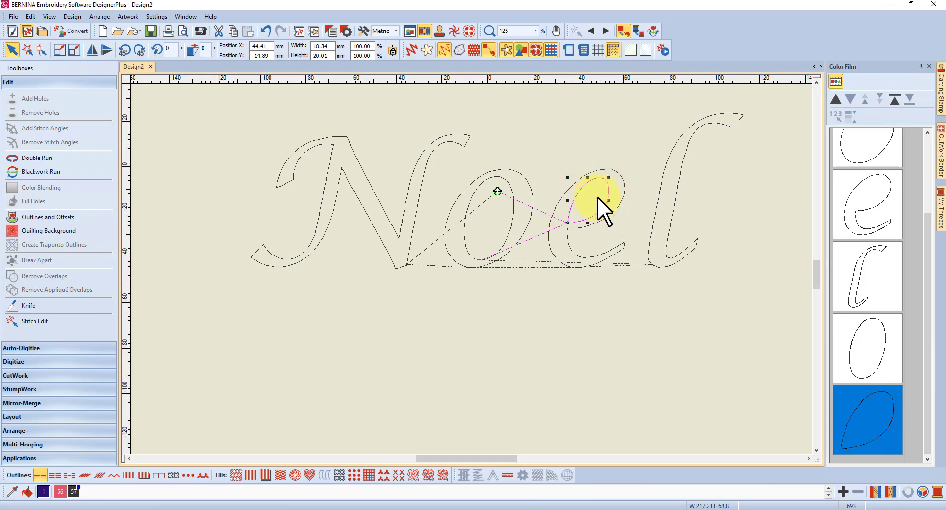
{"action": "left_click", "coordinate": [835, 100]}
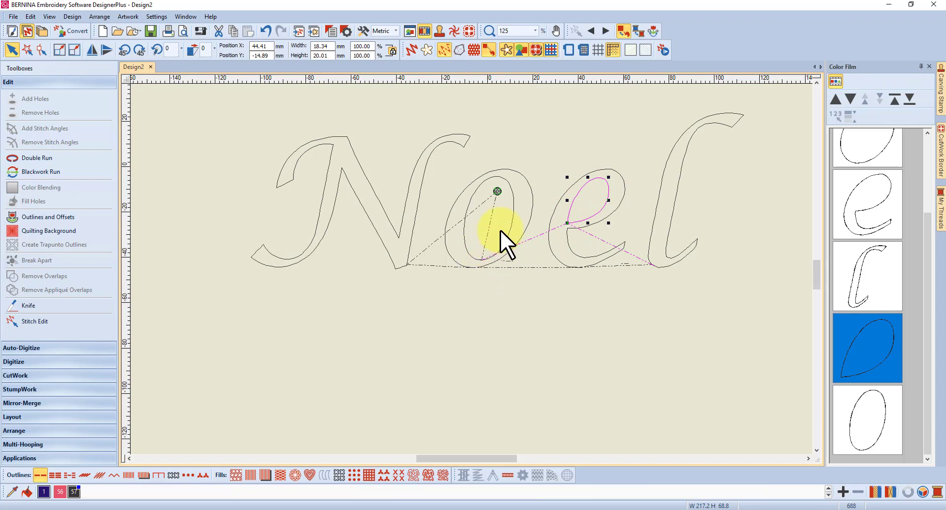
{"action": "left_click", "coordinate": [871, 409]}
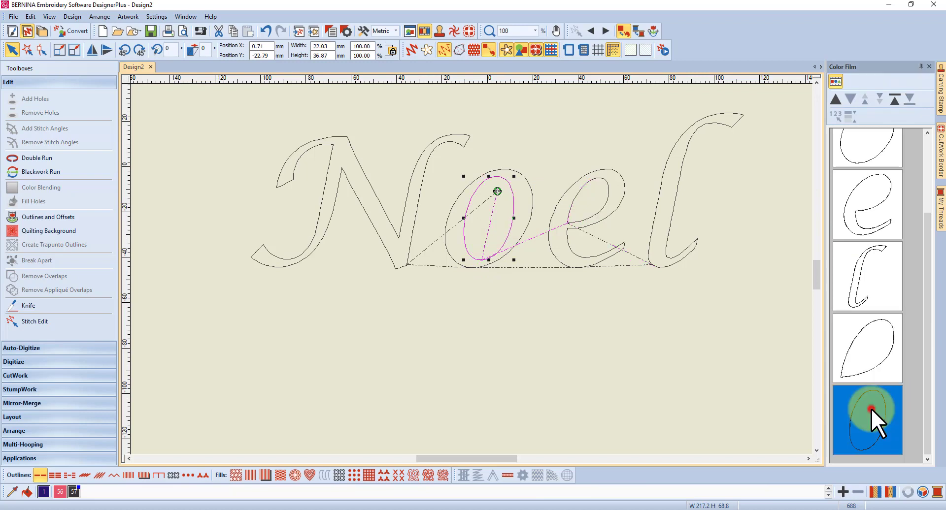
{"action": "left_click", "coordinate": [38, 52]}
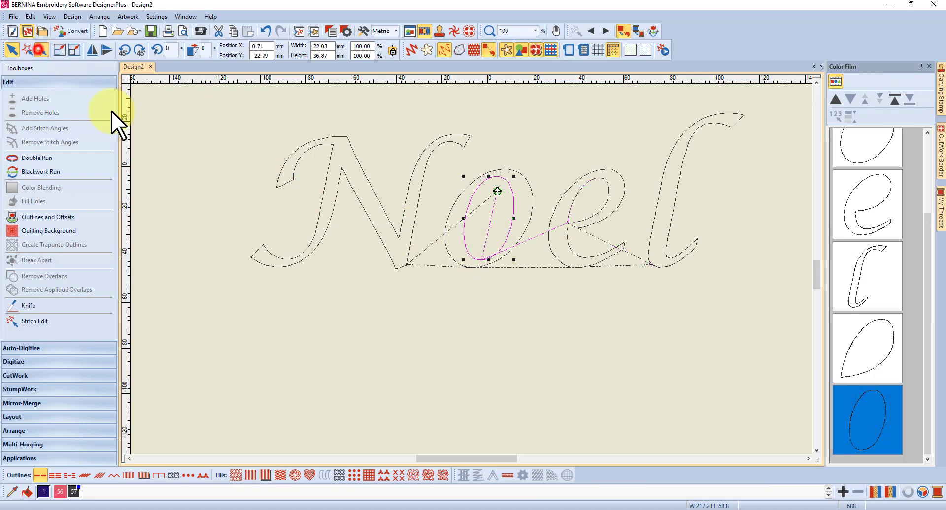
{"action": "left_click", "coordinate": [476, 264]}
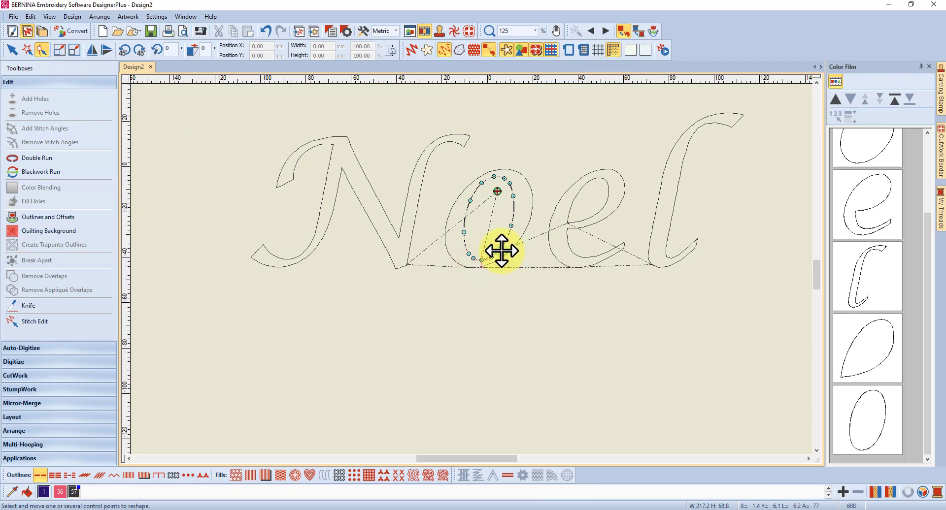
{"action": "left_click_drag", "start_coordinate": [481, 259], "coordinate": [500, 248]}
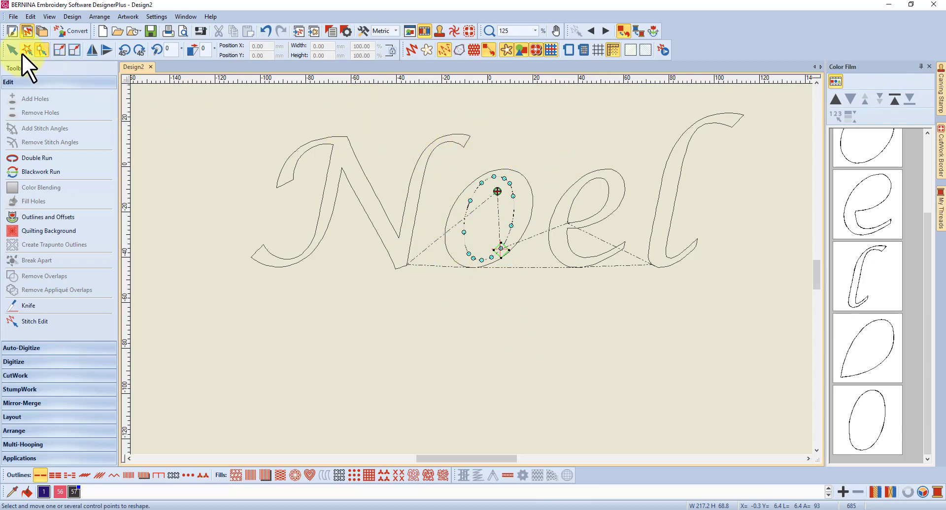
- Deselect everything and turn on Show Stitches to render Noel as real stitches
{"action": "left_click", "coordinate": [496, 341]}
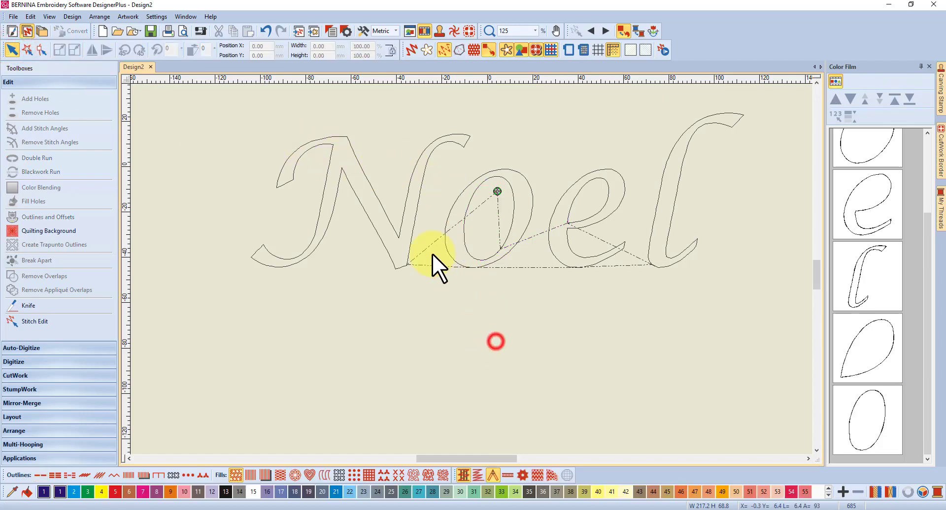
{"action": "left_click", "coordinate": [411, 50]}
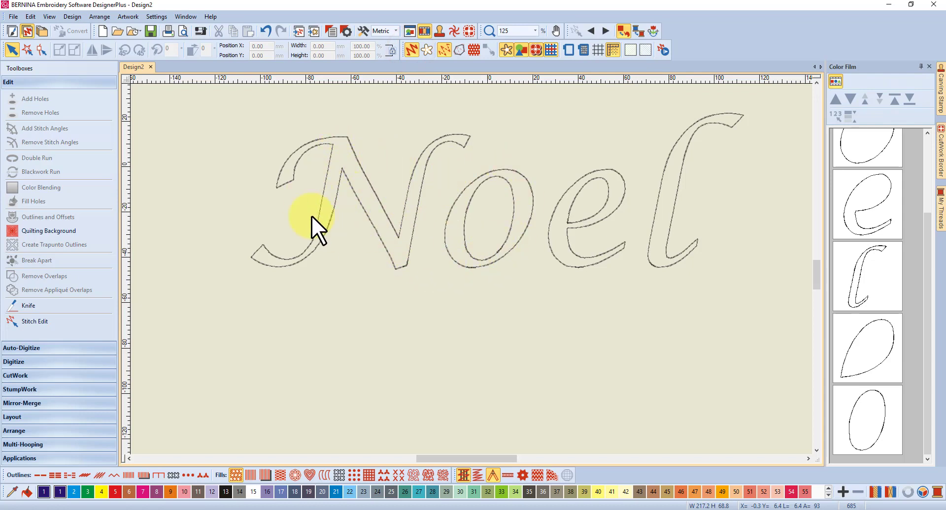
{"action": "left_click", "coordinate": [355, 193]}
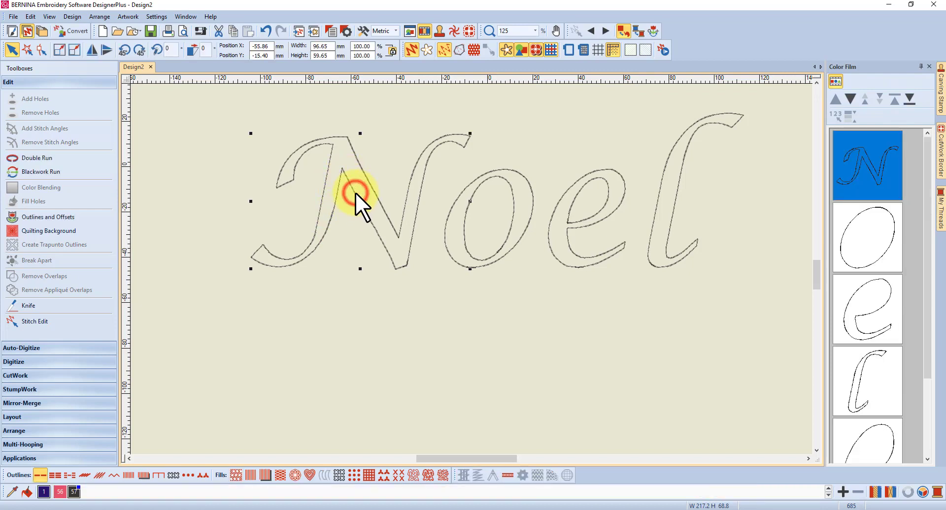
{"action": "left_click", "coordinate": [130, 474]}
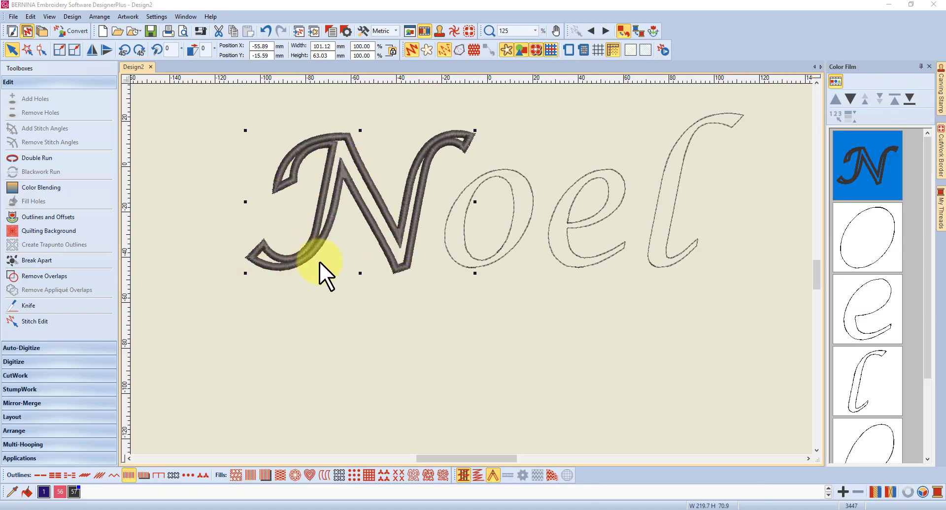
{"action": "left_click", "coordinate": [265, 30]}
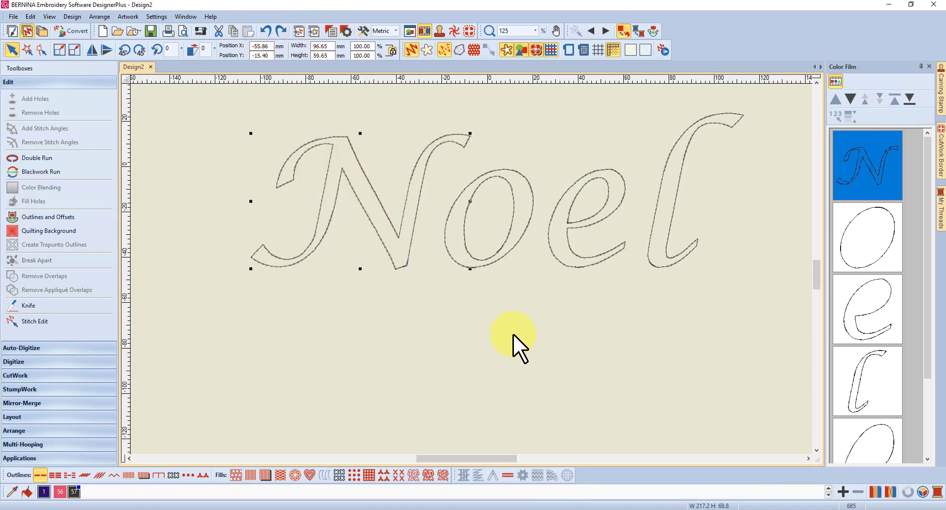